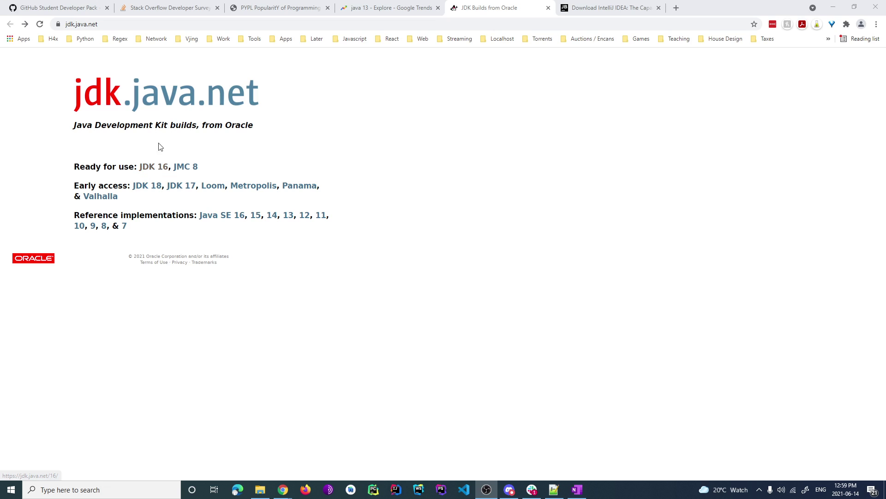
Open the JDK 16 release page from the ready-for-use builds on jdk.java.net.
{"action": "left_click_drag", "start_coordinate": [106, 168], "coordinate": [127, 225]}
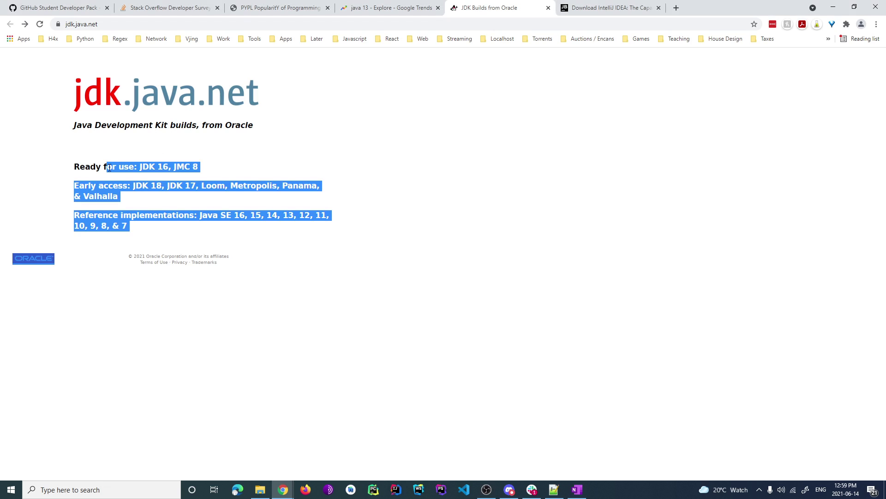
{"action": "left_click", "coordinate": [105, 167]}
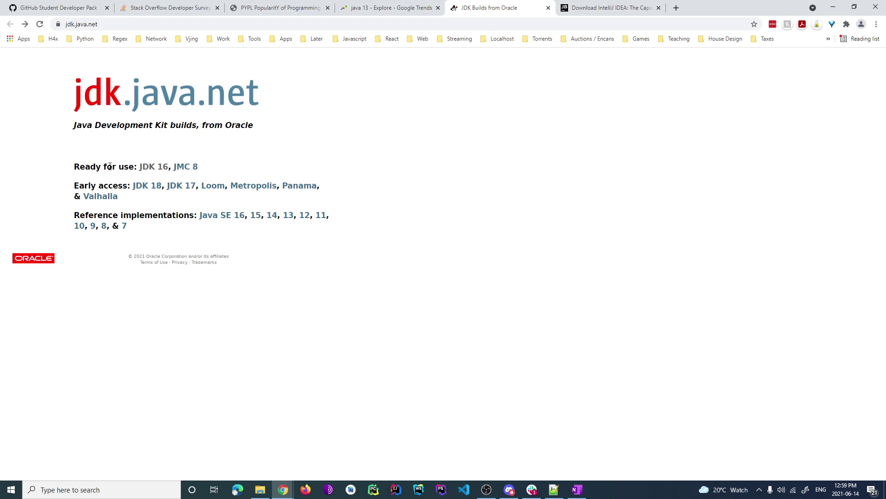
{"action": "left_click", "coordinate": [148, 171]}
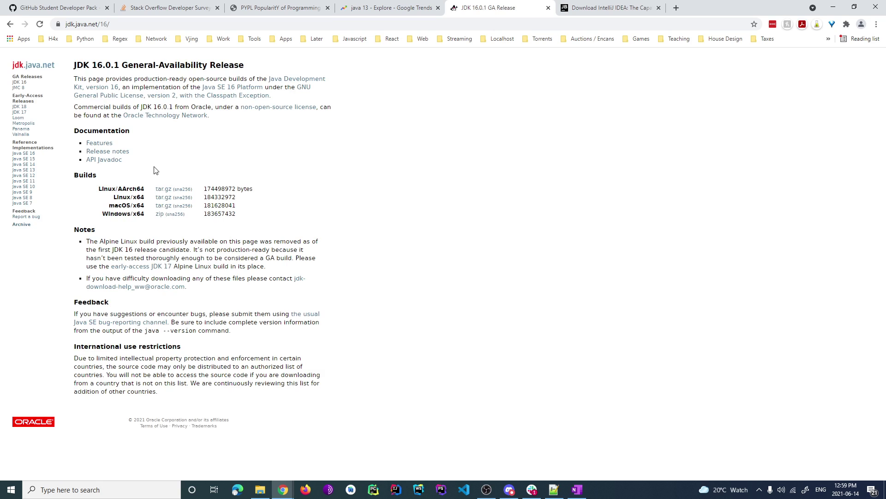
Download the Windows/x64 zip build of JDK 16.0.1.
{"action": "key", "text": "ctrl+plus"}
{"action": "key", "text": "ctrl+plus"}
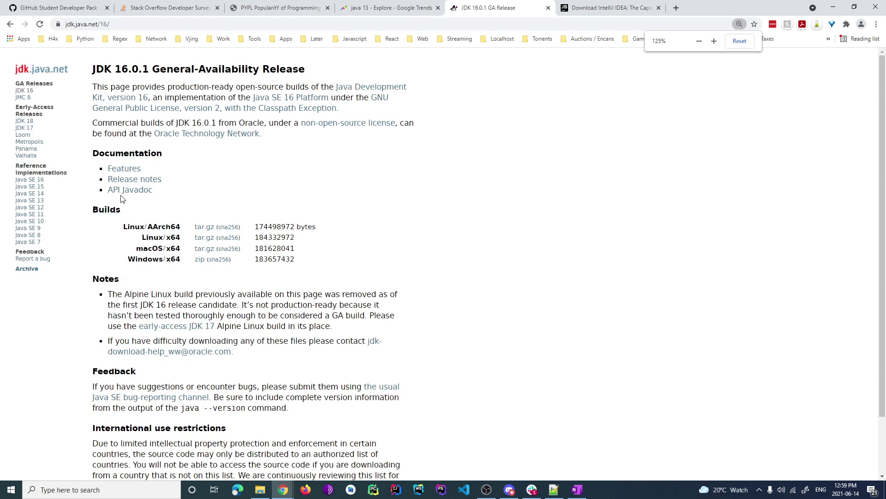
{"action": "key", "text": "ctrl+plus"}
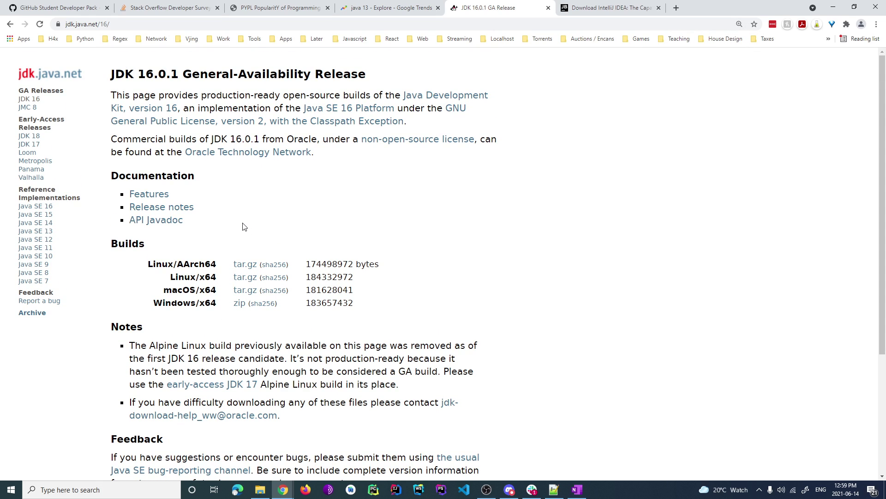
{"action": "scroll", "coordinate": [244, 226], "scroll_direction": "down", "scroll_amount": 1}
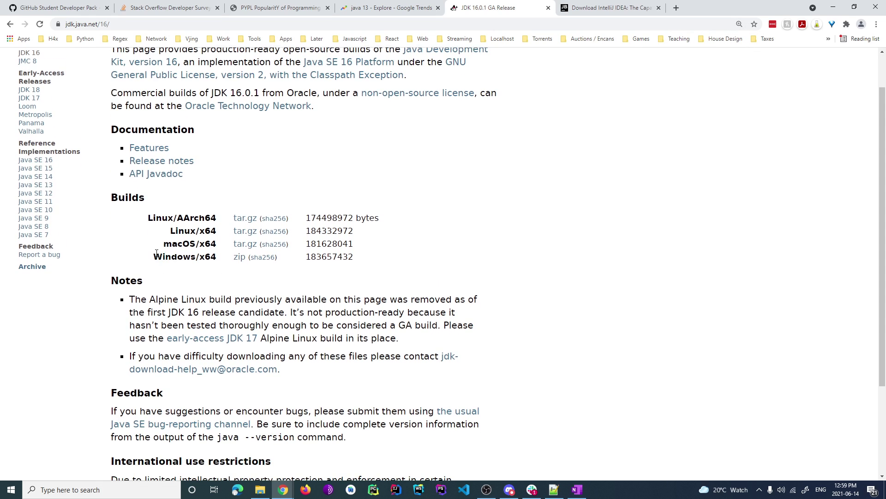
{"action": "left_click_drag", "start_coordinate": [157, 254], "coordinate": [284, 263]}
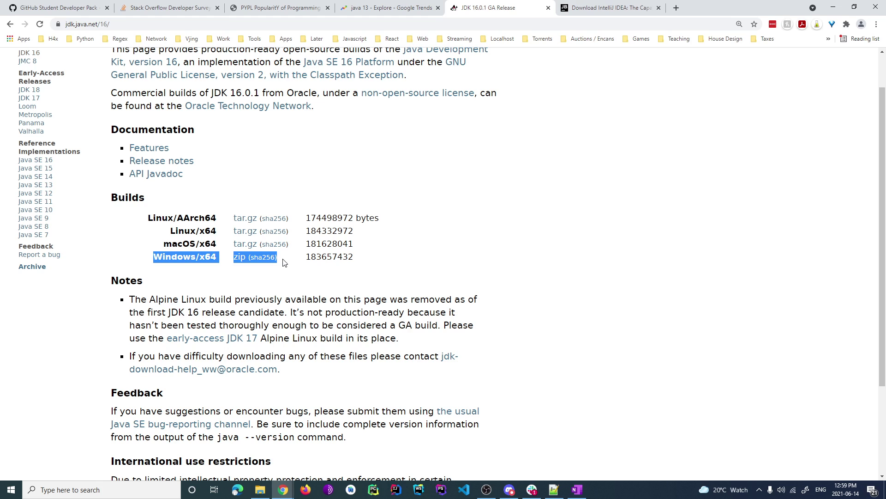
{"action": "double_click", "coordinate": [179, 241]}
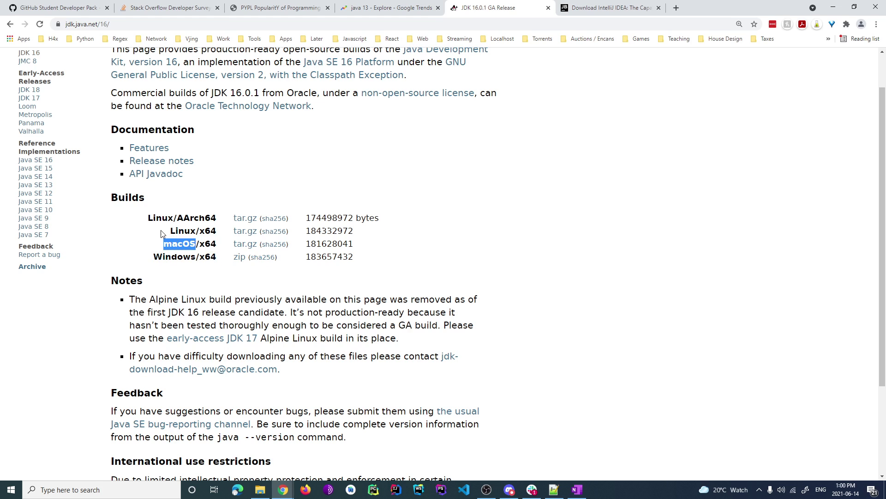
{"action": "double_click", "coordinate": [164, 235]}
{"action": "left_click_drag", "start_coordinate": [159, 219], "coordinate": [212, 219]}
{"action": "left_click", "coordinate": [173, 217]}
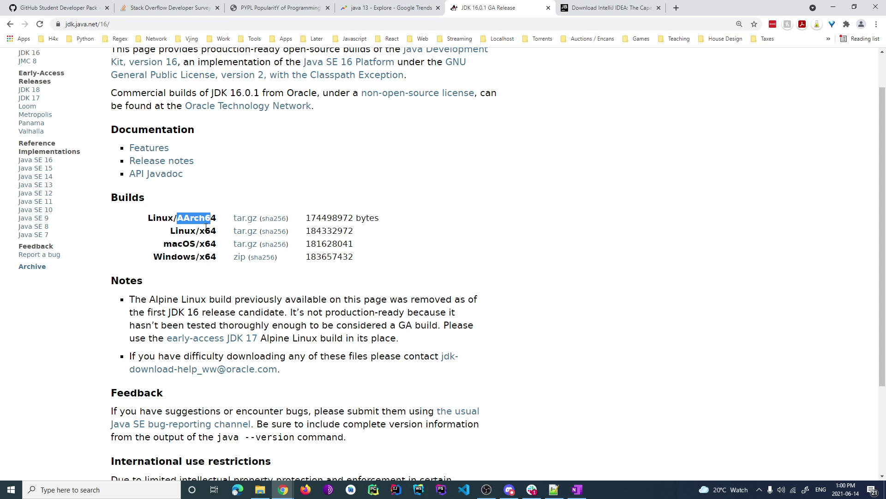
{"action": "left_click_drag", "start_coordinate": [163, 256], "coordinate": [229, 266]}
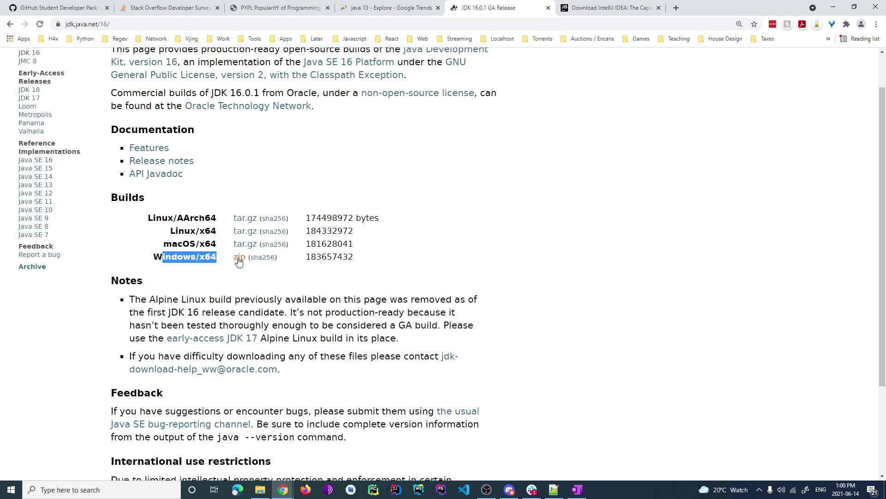
{"action": "left_click", "coordinate": [239, 259]}
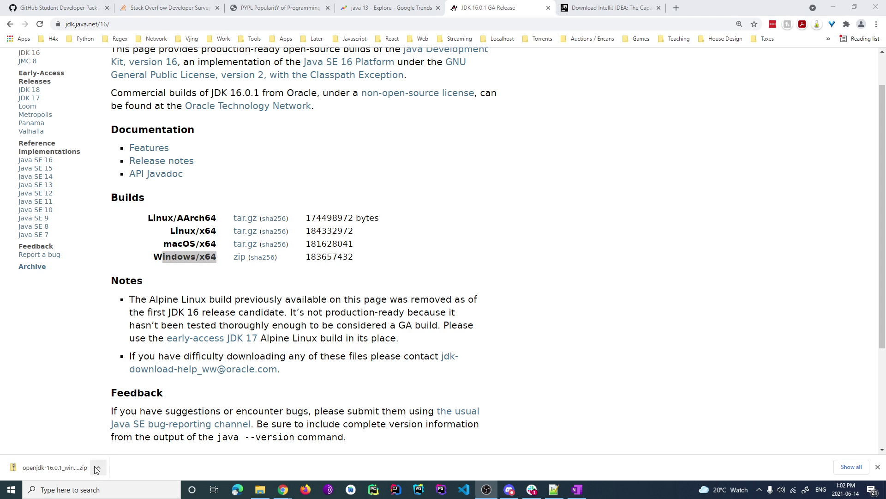
Show the downloaded openjdk-16.0.1_windows-x64_bin.zip in its folder and extract it with 7-Zip into a folder of the same name.
{"action": "left_click", "coordinate": [101, 464]}
{"action": "left_click", "coordinate": [121, 436]}
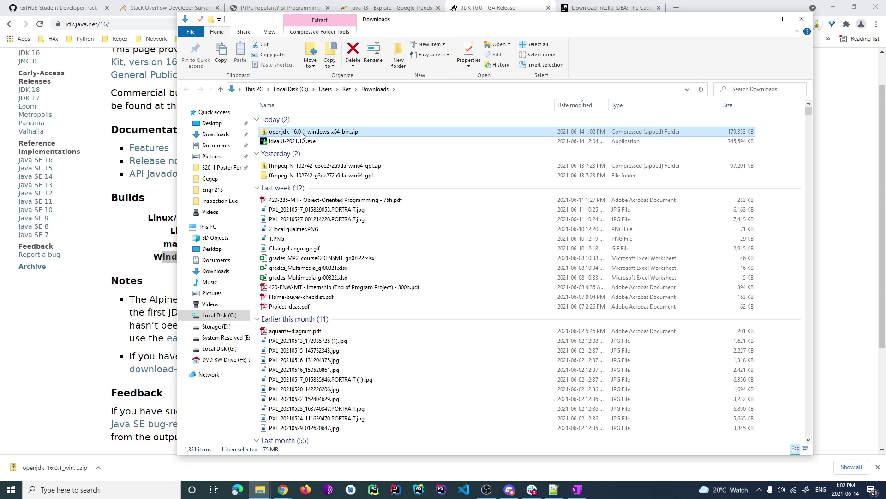
{"action": "right_click", "coordinate": [301, 134]}
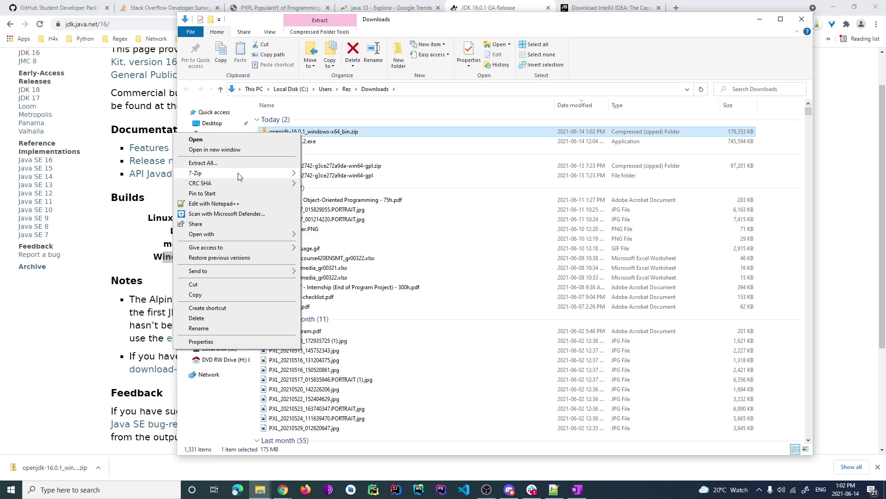
{"action": "mouse_move", "coordinate": [228, 178]}
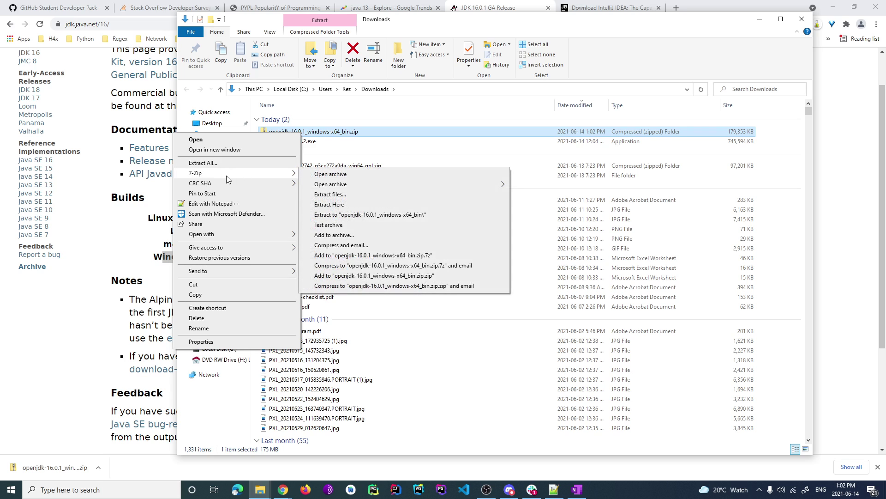
{"action": "left_click", "coordinate": [368, 215]}
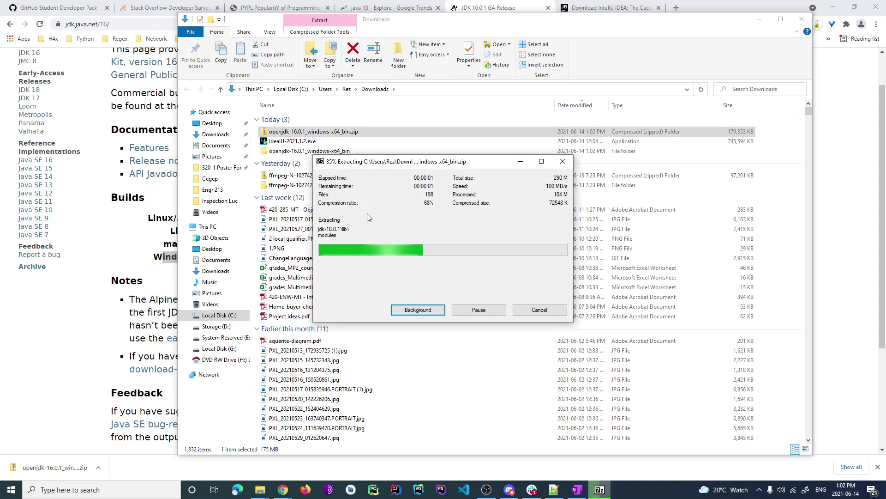
Check the contents of the extracted jdk-16.0.1 folder and return to its parent folder.
{"action": "double_click", "coordinate": [305, 152]}
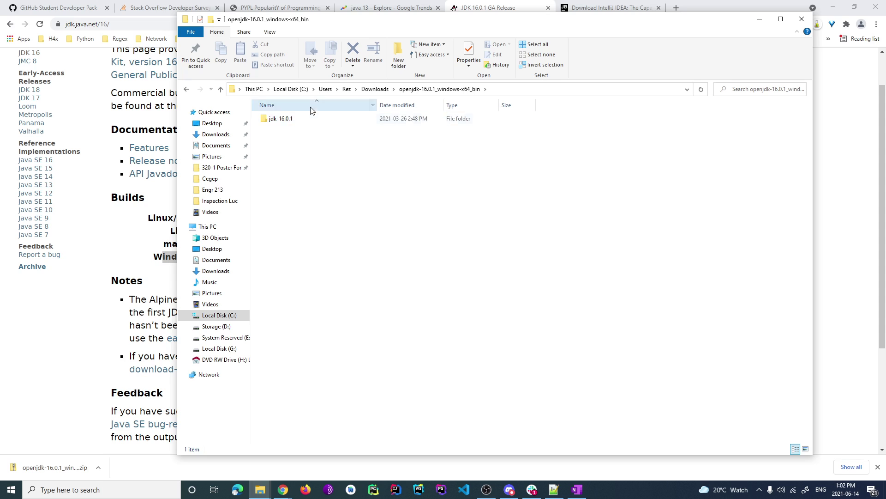
{"action": "left_click", "coordinate": [287, 120]}
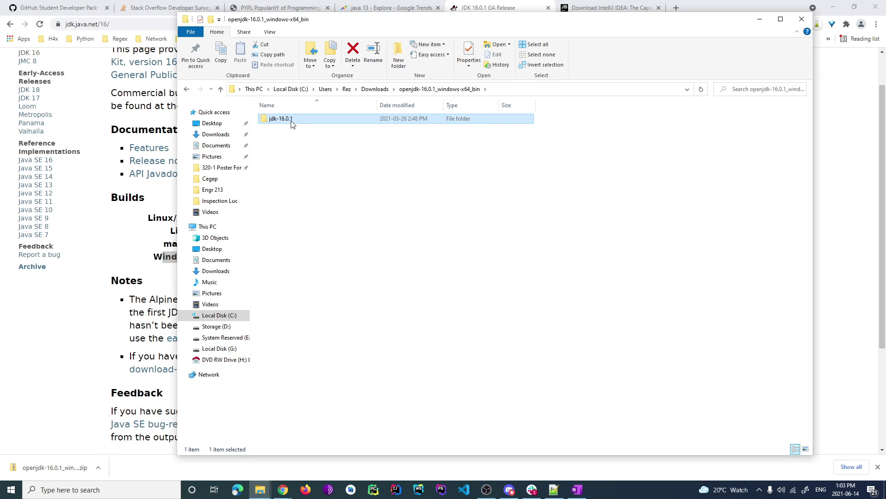
{"action": "double_click", "coordinate": [291, 124]}
{"action": "left_click_drag", "start_coordinate": [334, 213], "coordinate": [271, 114]}
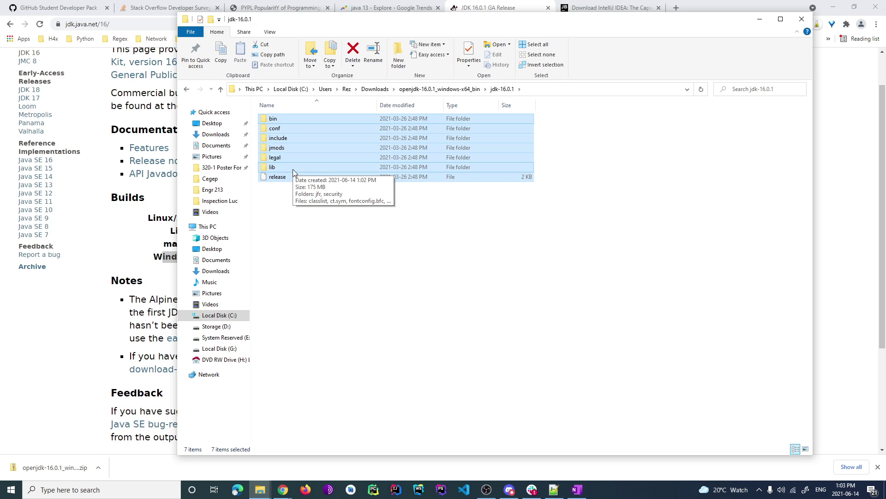
{"action": "key", "text": "alt+Left"}
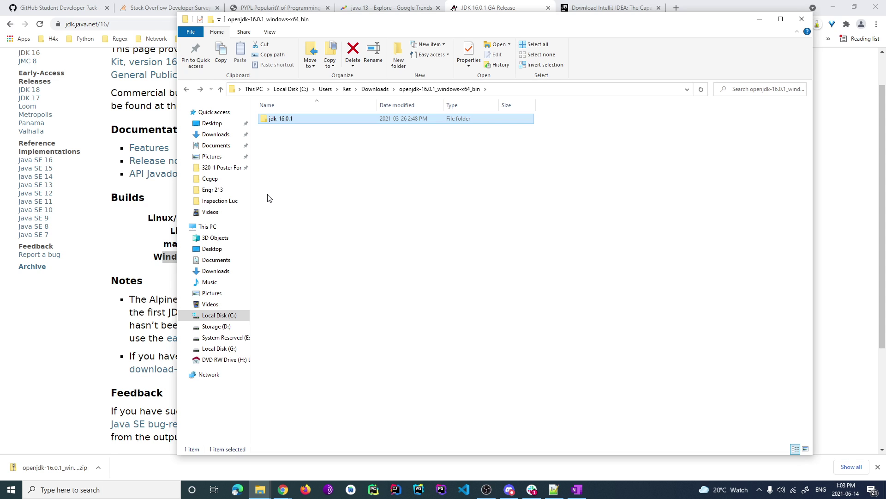
Open a second File Explorer window below the first and browse to C:\Program Files\Java.
{"action": "key", "text": "super+e"}
{"action": "left_click_drag", "start_coordinate": [312, 16], "coordinate": [321, 154]}
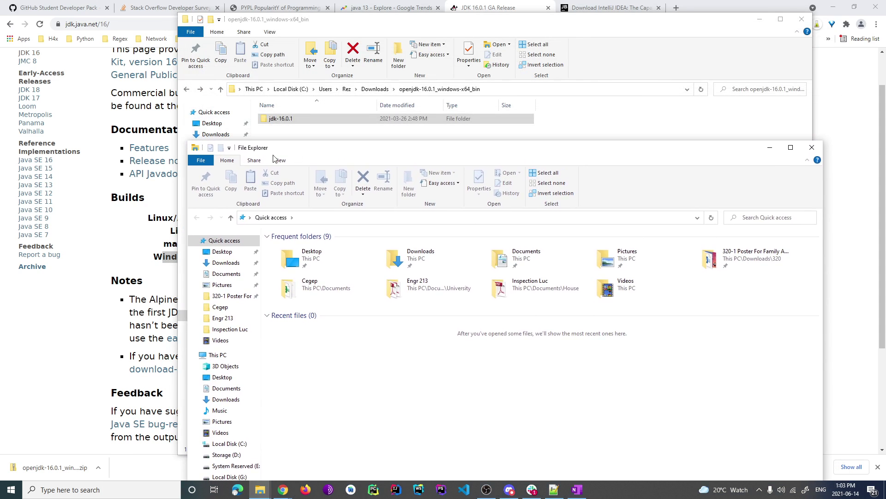
{"action": "left_click", "coordinate": [228, 359]}
{"action": "left_click", "coordinate": [317, 325]}
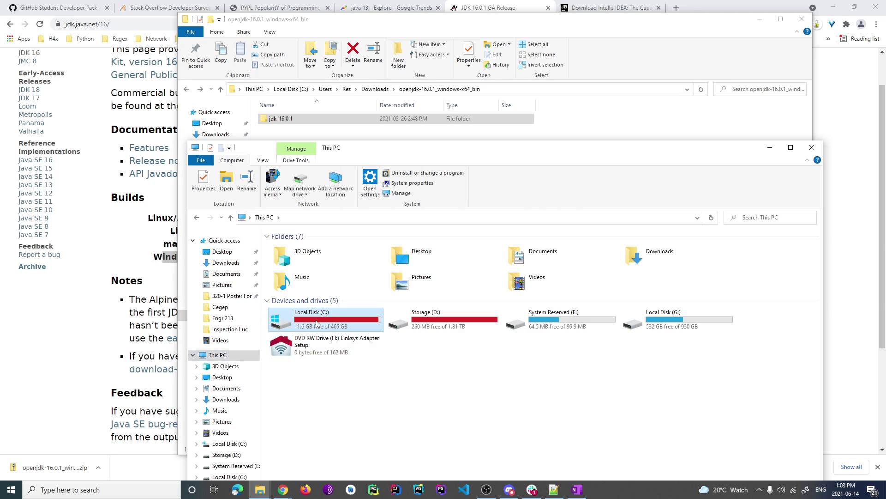
{"action": "double_click", "coordinate": [317, 325]}
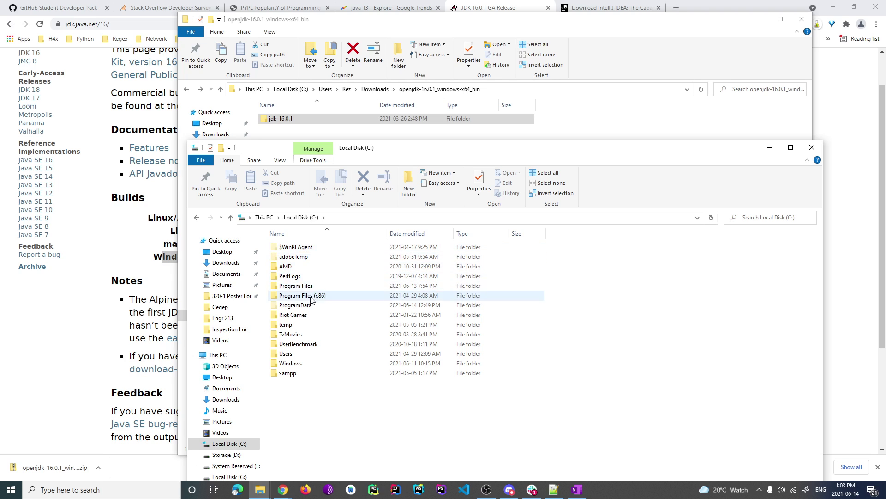
{"action": "double_click", "coordinate": [313, 286]}
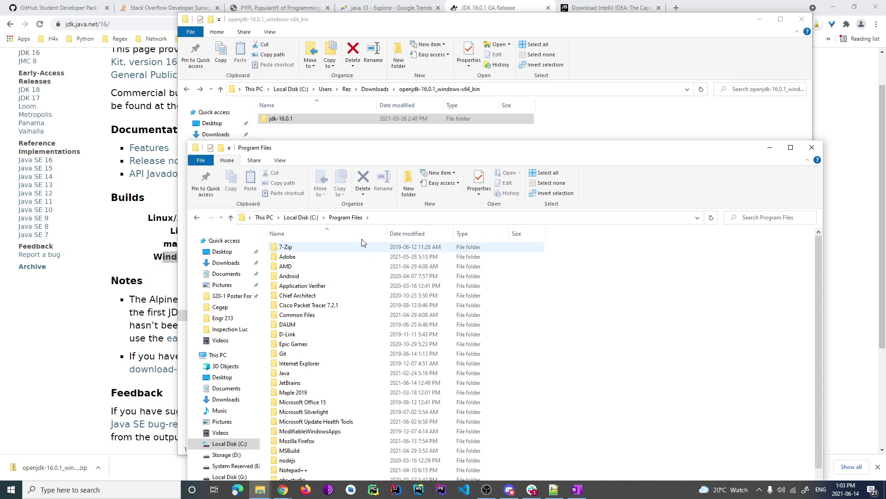
{"action": "left_click", "coordinate": [284, 373]}
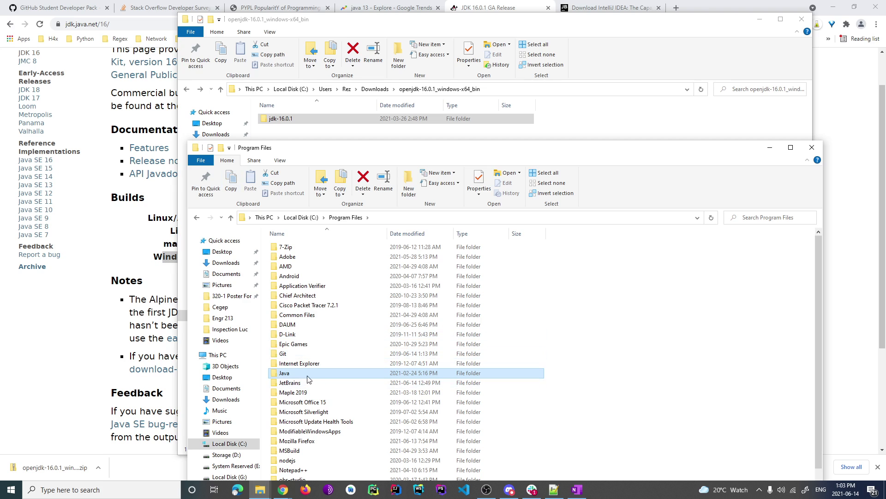
{"action": "double_click", "coordinate": [307, 375]}
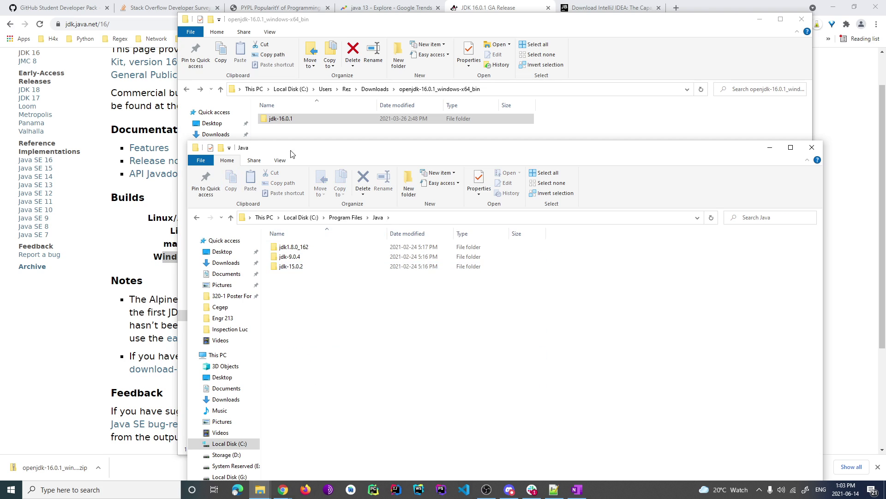
Move the jdk-16.0.1 folder from the extracted download into C:\Program Files\Java, granting administrator permission.
{"action": "left_click", "coordinate": [290, 121]}
{"action": "left_click_drag", "start_coordinate": [290, 121], "coordinate": [339, 314]}
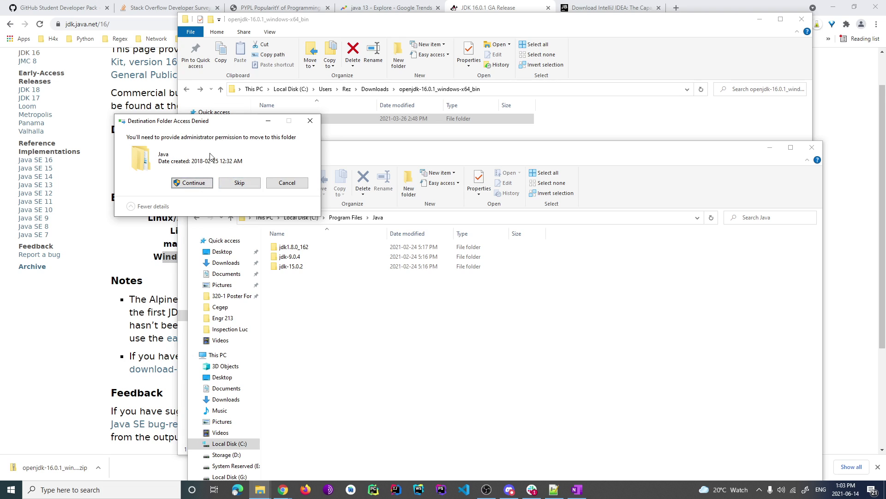
{"action": "left_click_drag", "start_coordinate": [223, 125], "coordinate": [390, 262]}
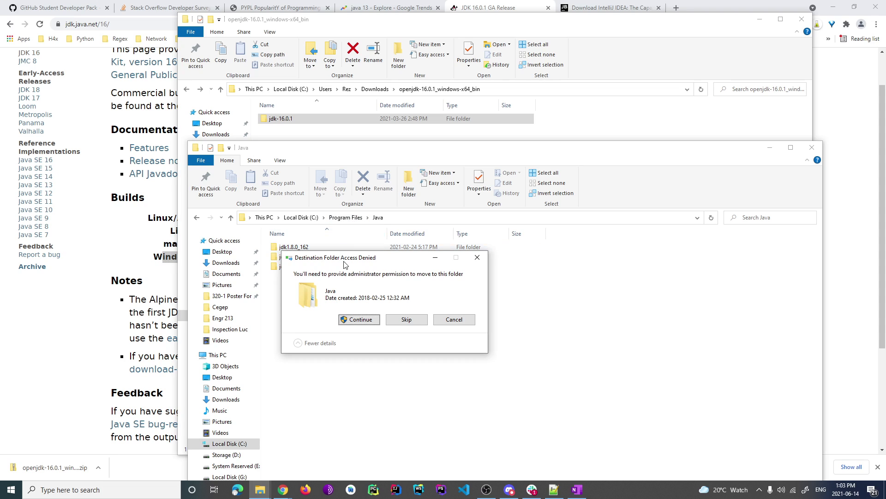
{"action": "left_click_drag", "start_coordinate": [346, 260], "coordinate": [557, 243]}
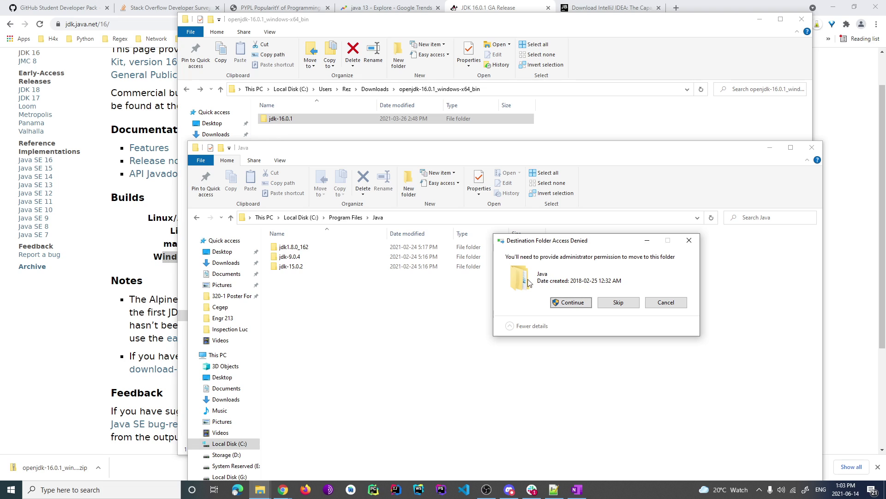
{"action": "left_click", "coordinate": [580, 304]}
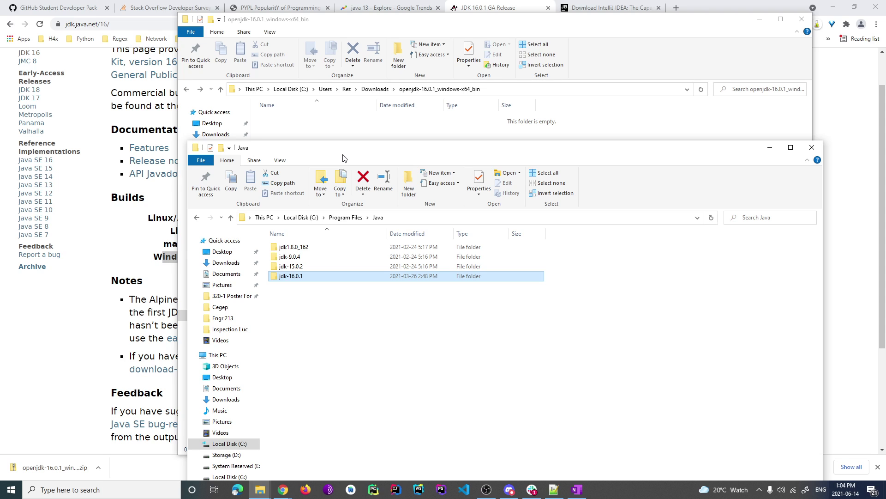
Open the moved jdk-16.0.1 folder inside Program Files\Java to check its contents.
{"action": "left_click_drag", "start_coordinate": [343, 158], "coordinate": [335, 107]}
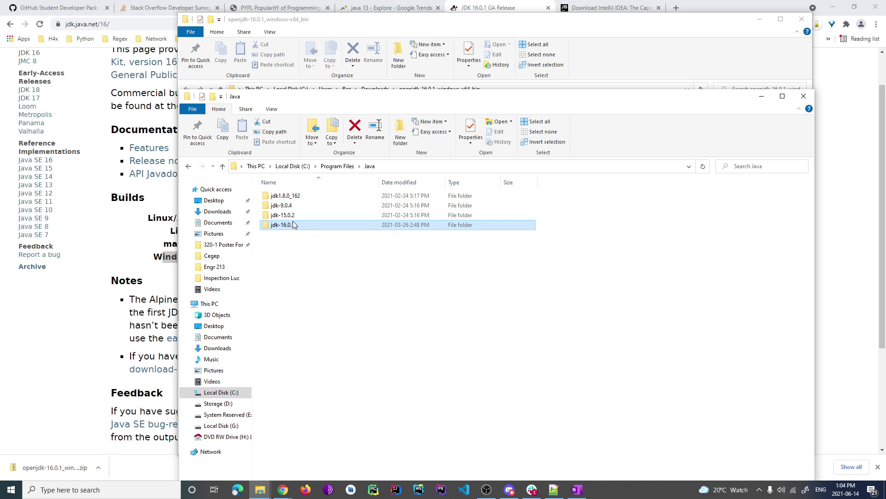
{"action": "left_click_drag", "start_coordinate": [364, 250], "coordinate": [259, 224]}
{"action": "double_click", "coordinate": [296, 225]}
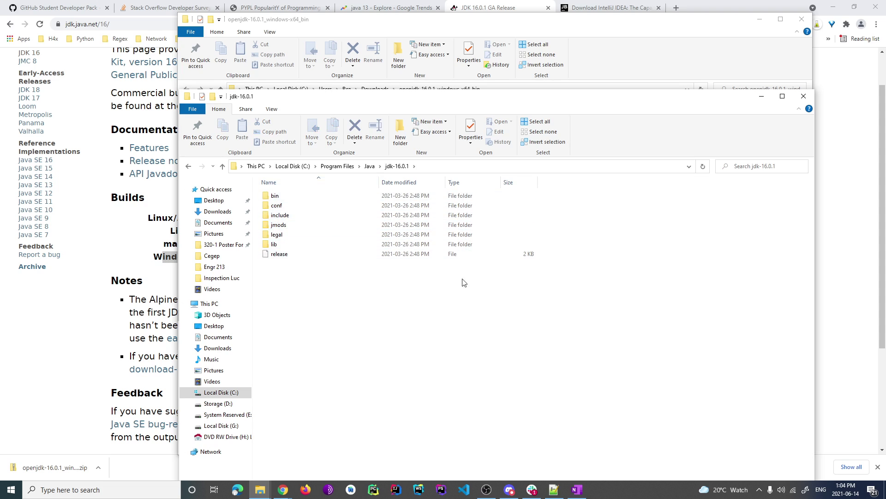
Review the Community edition and version details on the IntelliJ IDEA download page, and view the GitHub Student Developer Pack page.
{"action": "left_click", "coordinate": [601, 7]}
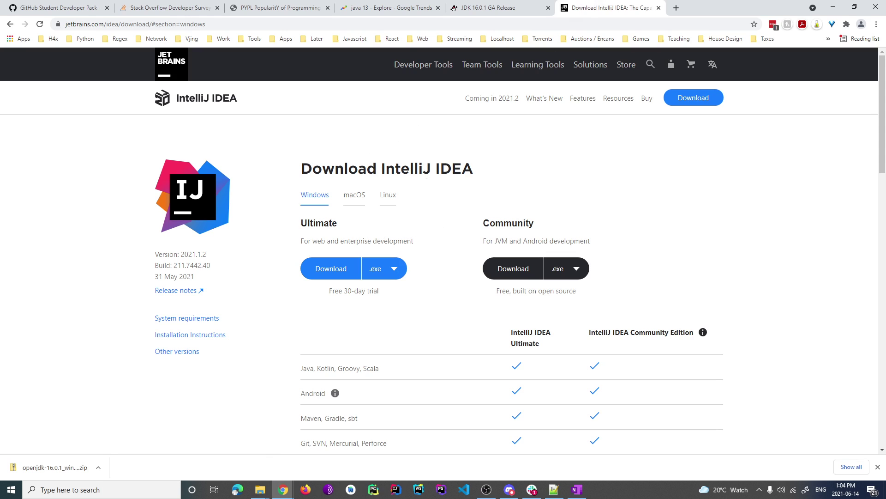
{"action": "left_click_drag", "start_coordinate": [483, 225], "coordinate": [608, 275]}
{"action": "left_click", "coordinate": [607, 276]}
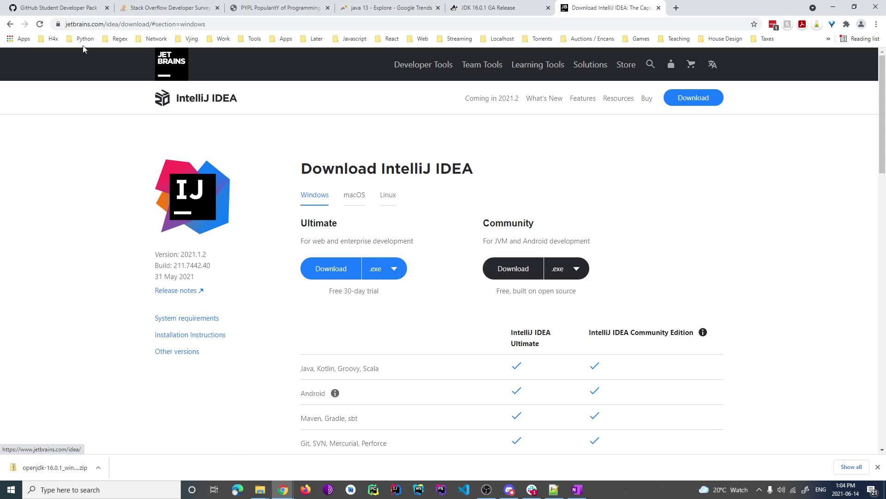
{"action": "left_click", "coordinate": [55, 8]}
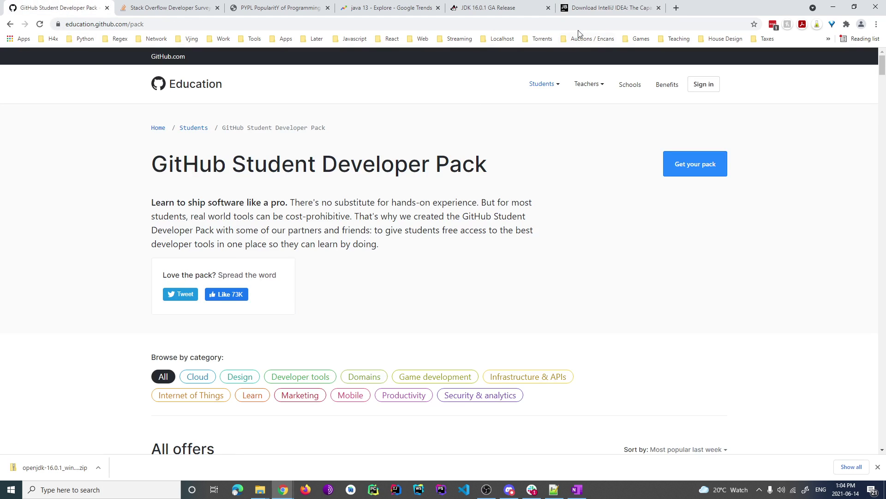
{"action": "left_click", "coordinate": [596, 8]}
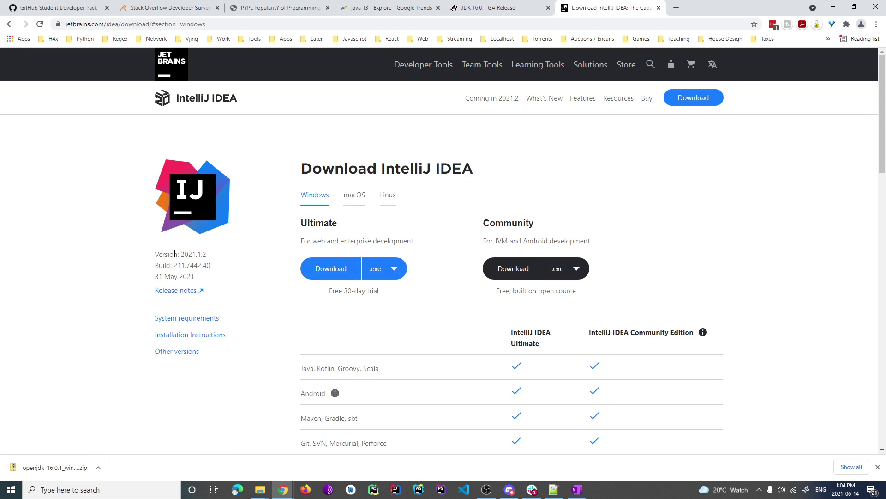
{"action": "left_click_drag", "start_coordinate": [174, 255], "coordinate": [207, 255]}
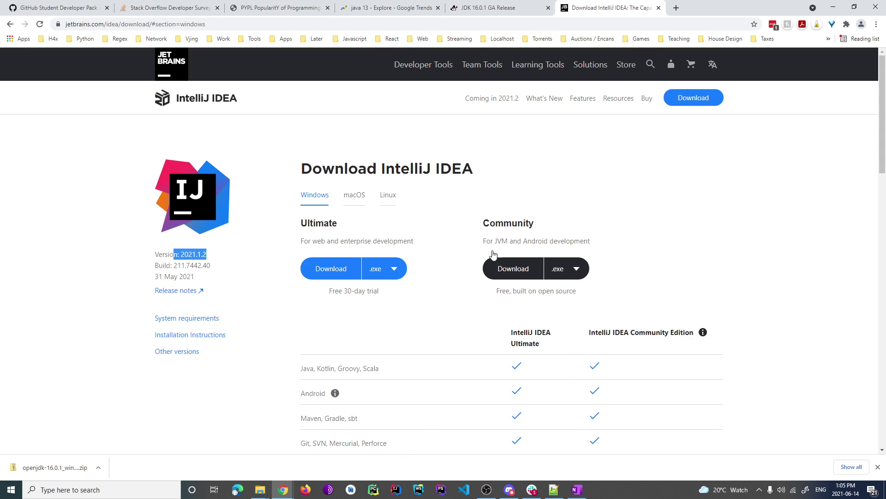
Launch the installed IntelliJ IDEA.
{"action": "left_click", "coordinate": [396, 488]}
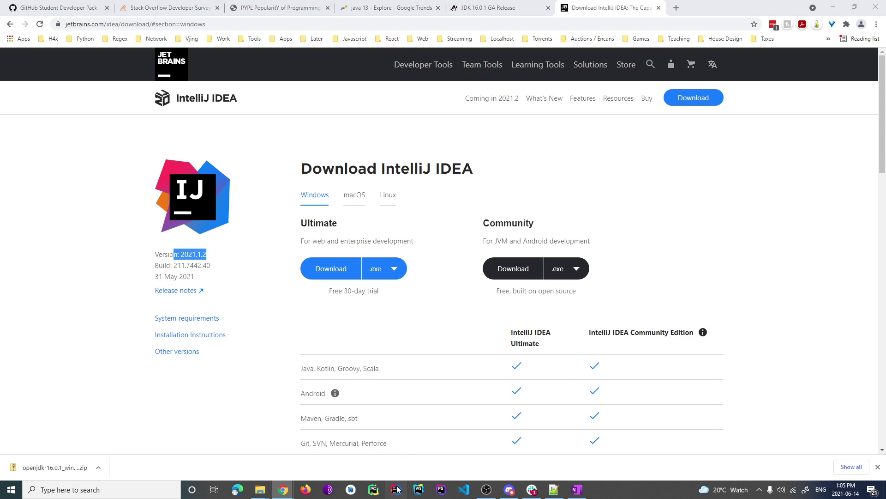